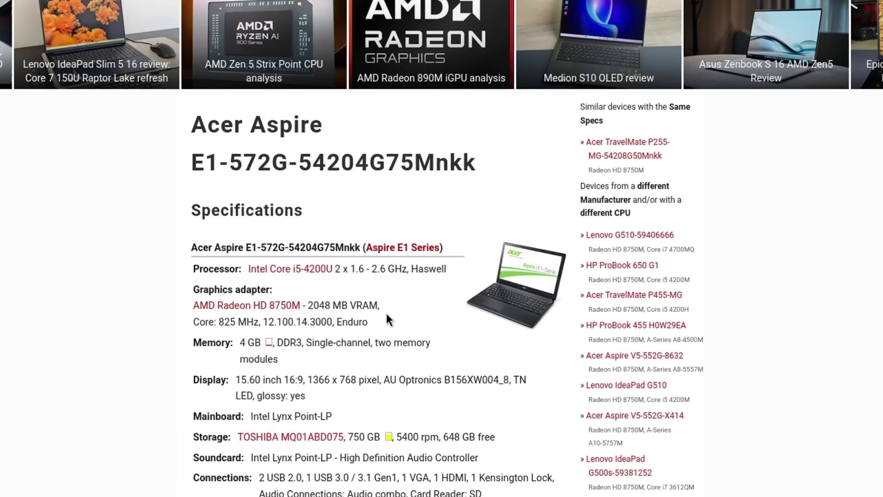
pyautogui.scroll(-1, 355, 277)
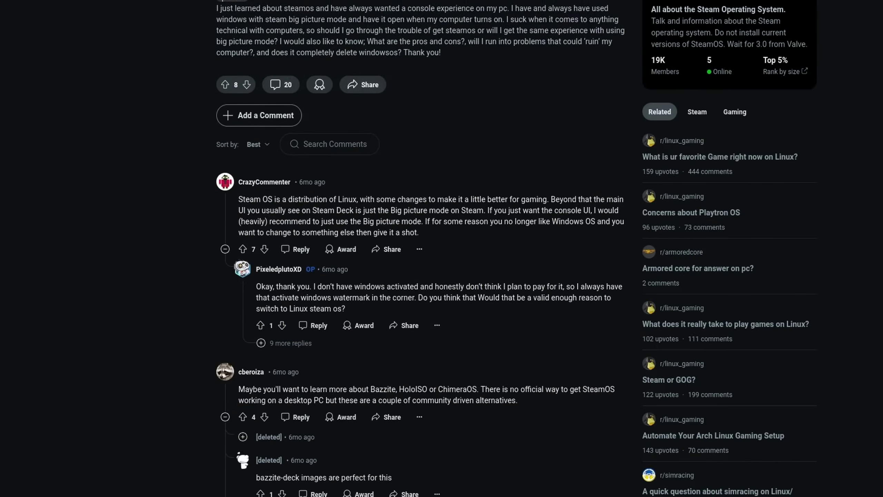
# - Scroll the SteamOS alternatives thread's comments and highlight the ChimeraOS suggestion
pyautogui.scroll(-4, 417, 243)
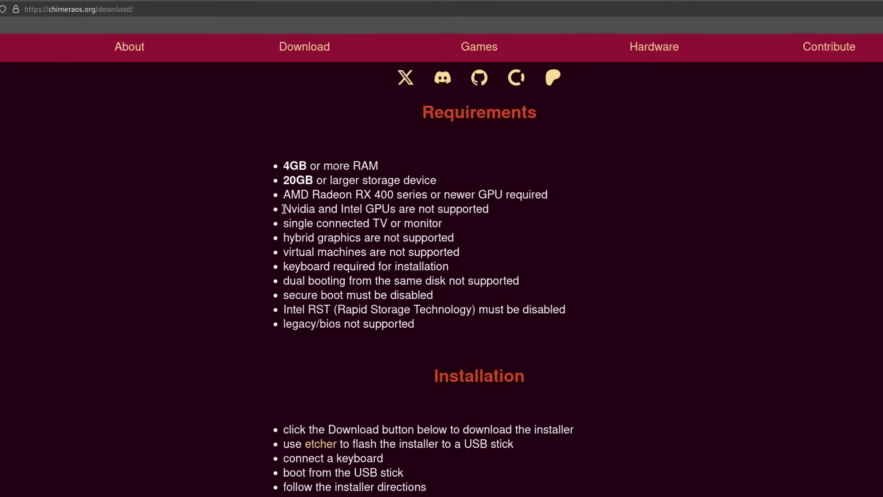
pyautogui.moveTo(282, 203); pyautogui.dragTo(312, 204)
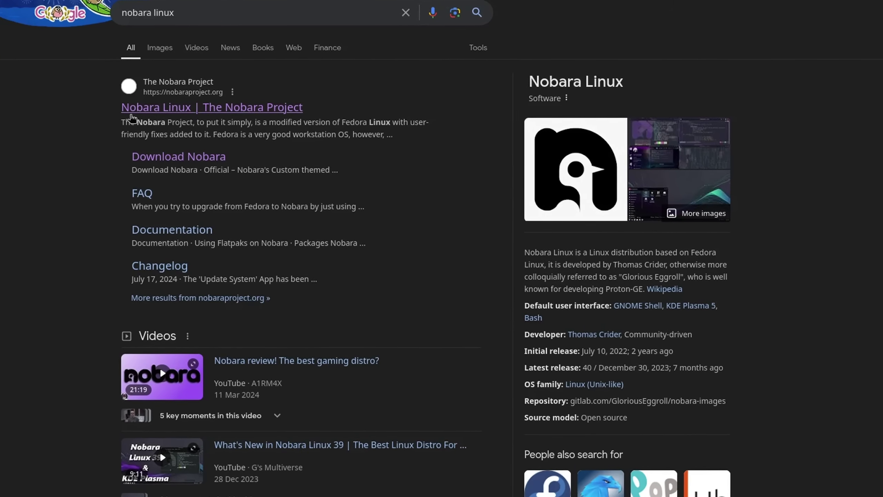
# - Open nobaraproject.org's Download Nobara page and locate the Steam-HTPC ISO listing
pyautogui.click(192, 116)
pyautogui.click(641, 151)
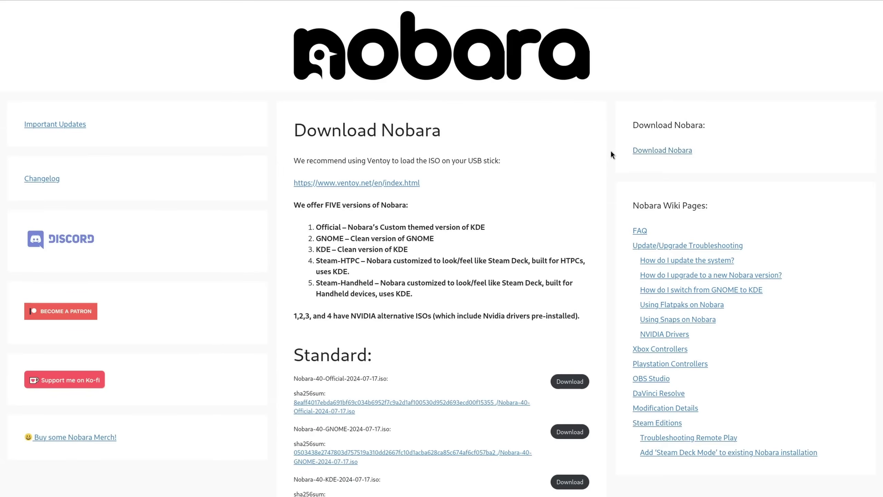
pyautogui.scroll(-8, 612, 155)
pyautogui.moveTo(294, 238); pyautogui.dragTo(342, 237)
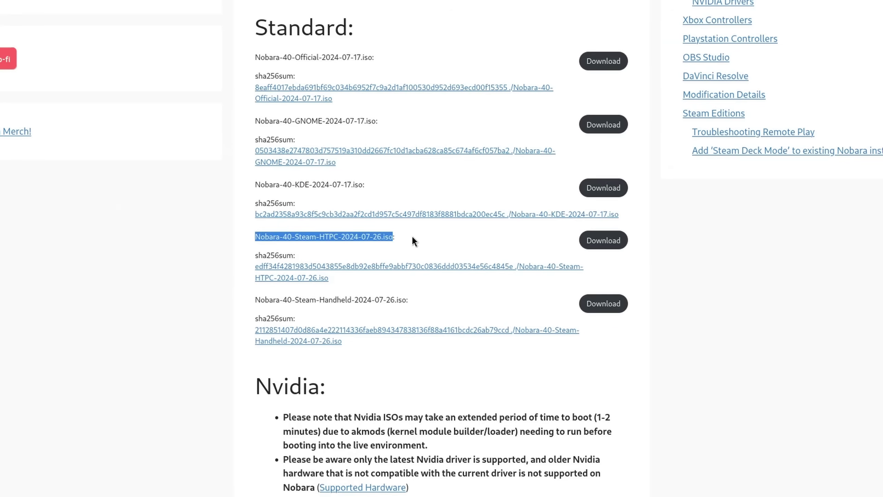
pyautogui.click(623, 290)
pyautogui.scroll(-8, 626, 292)
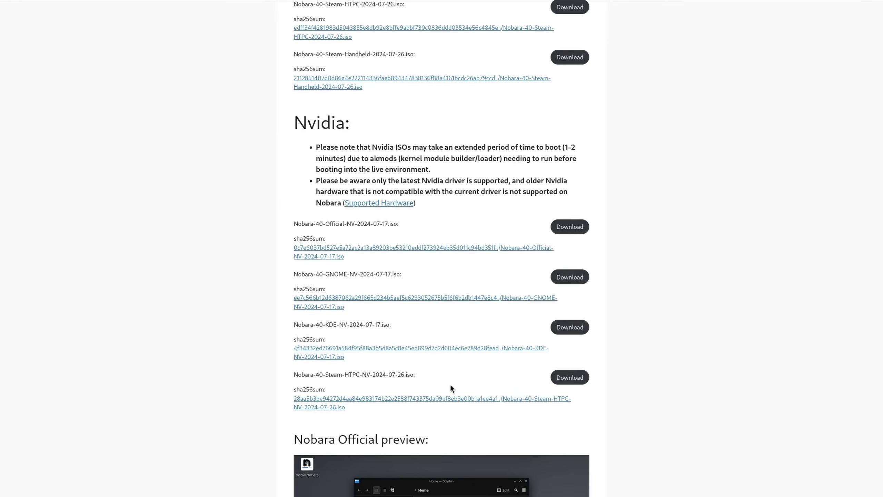
# - Check the Nvidia driver support notes, then download Nobara-40-Steam-HTPC-2024-07-26.iso, accepting the licence
pyautogui.click(385, 203)
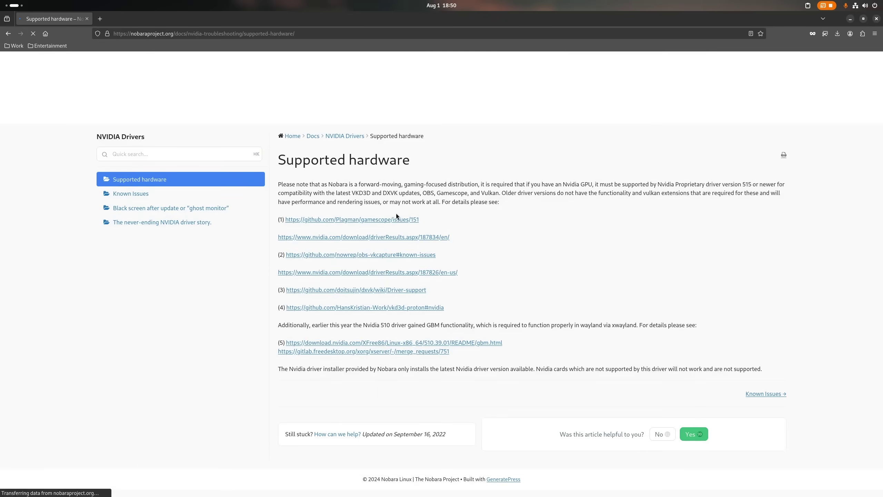
pyautogui.click(371, 237)
pyautogui.click(476, 169)
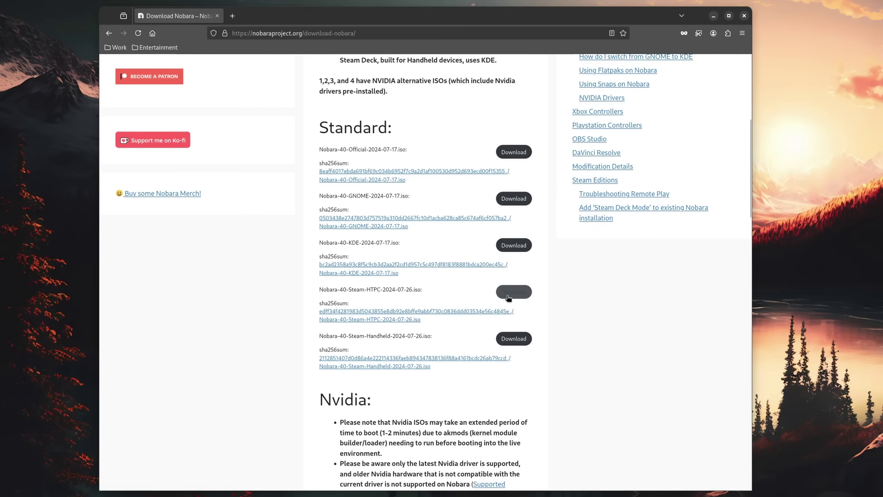
pyautogui.click(503, 296)
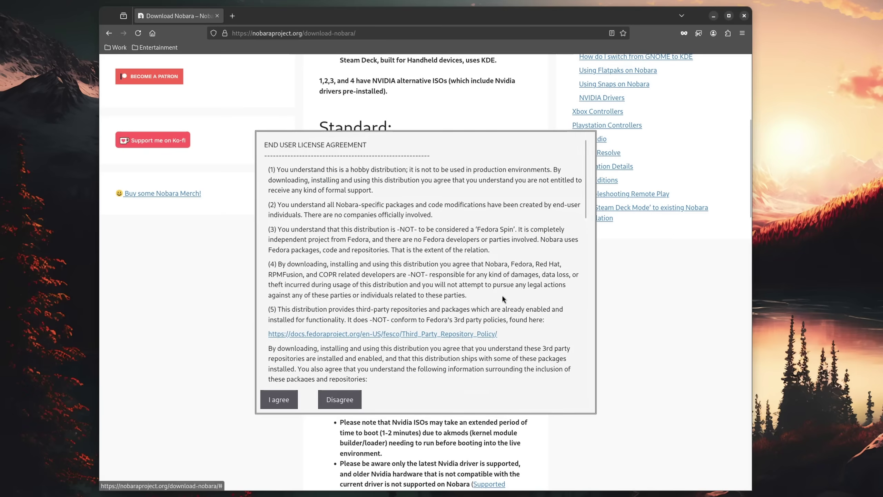
pyautogui.click(280, 400)
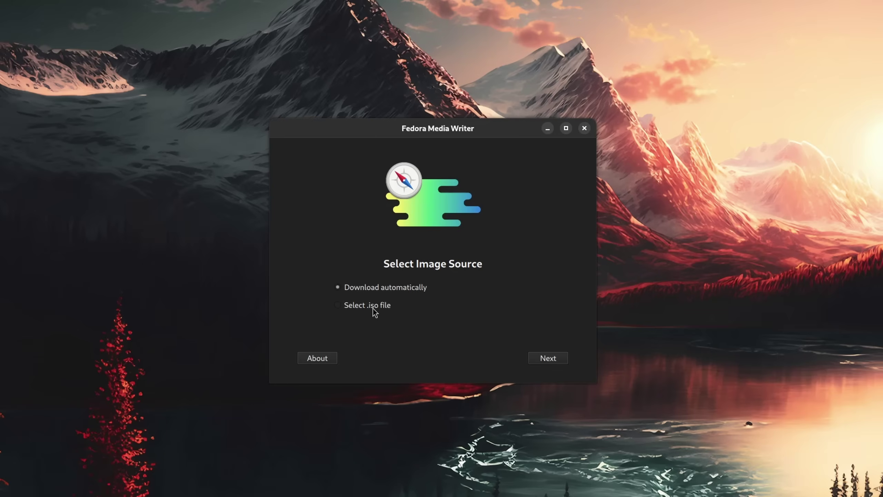
# - Select the downloaded Nobara Steam-HTPC ISO as the image to write in Fedora Media Writer
pyautogui.click(372, 308)
pyautogui.click(545, 357)
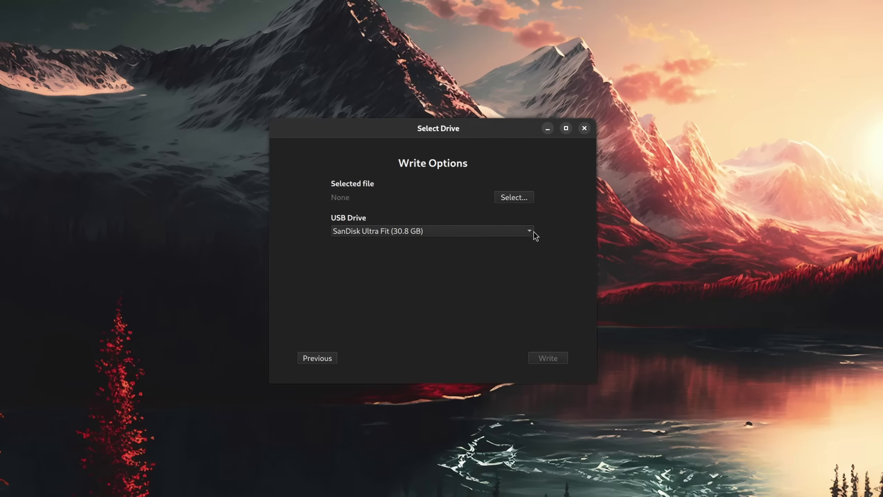
pyautogui.click(527, 195)
pyautogui.click(410, 186)
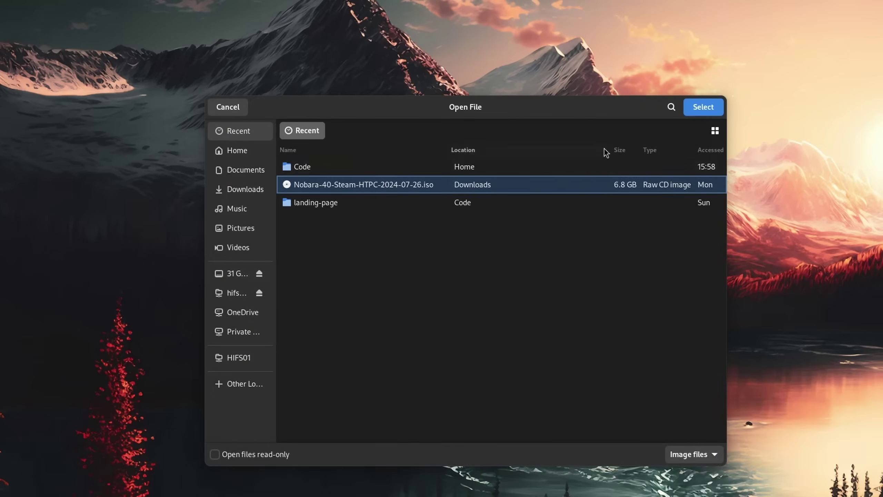
# - Restore the SanDisk Ultra Fit stick to factory settings
pyautogui.moveTo(253, 258); pyautogui.dragTo(279, 258)
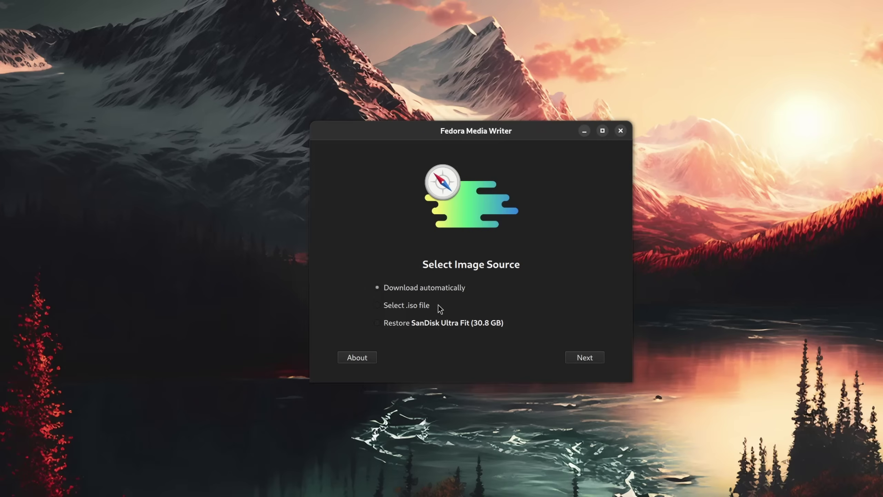
pyautogui.click(573, 357)
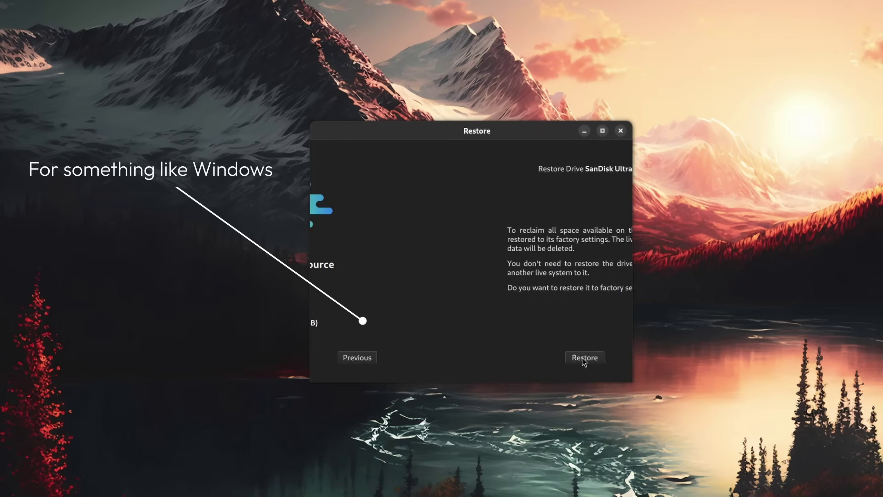
pyautogui.click(583, 358)
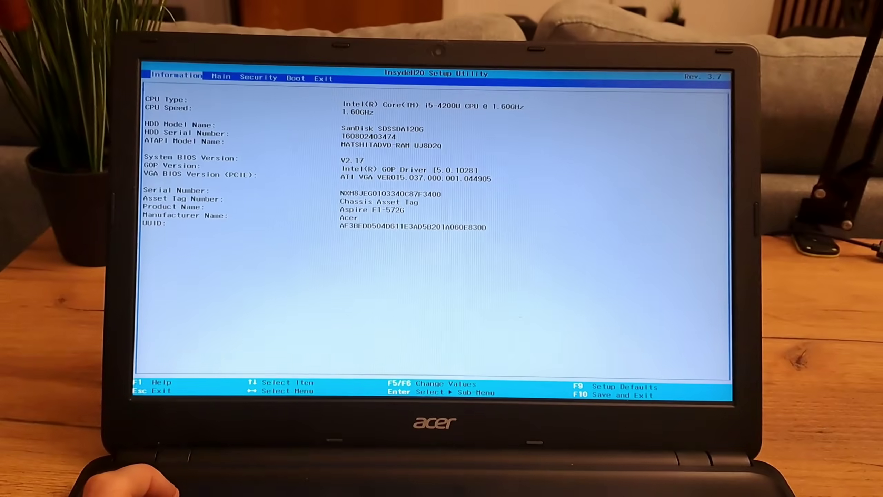
# - Keep UEFI boot with Secure Boot Disabled and exit InsydeH2O saving changes
pyautogui.press('Right')
pyautogui.press('Right')
pyautogui.press('Right')
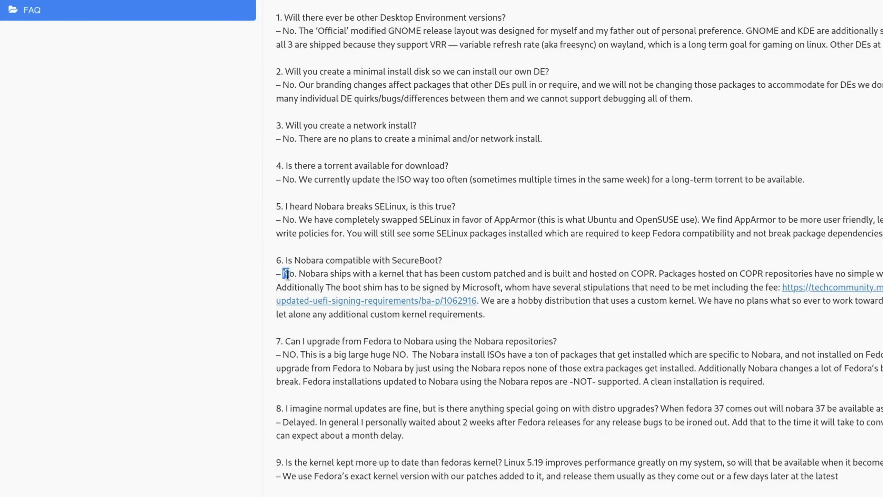
pyautogui.moveTo(282, 273); pyautogui.dragTo(652, 273)
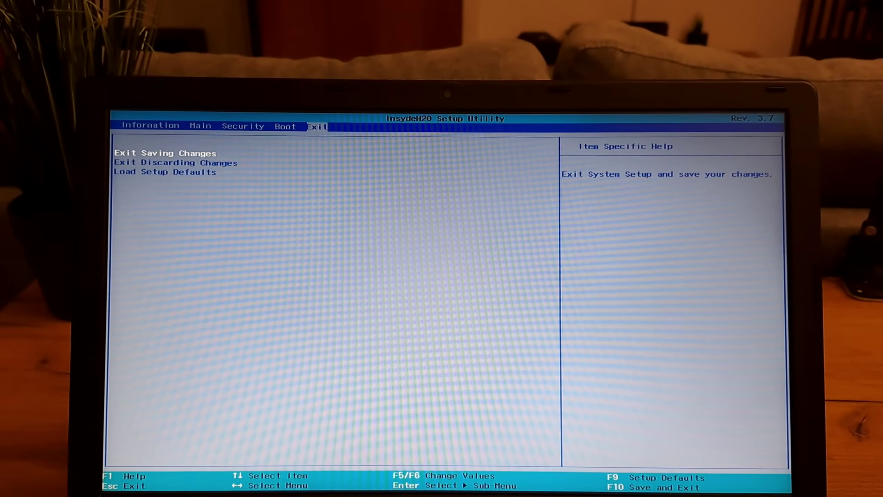
pyautogui.press('Return')
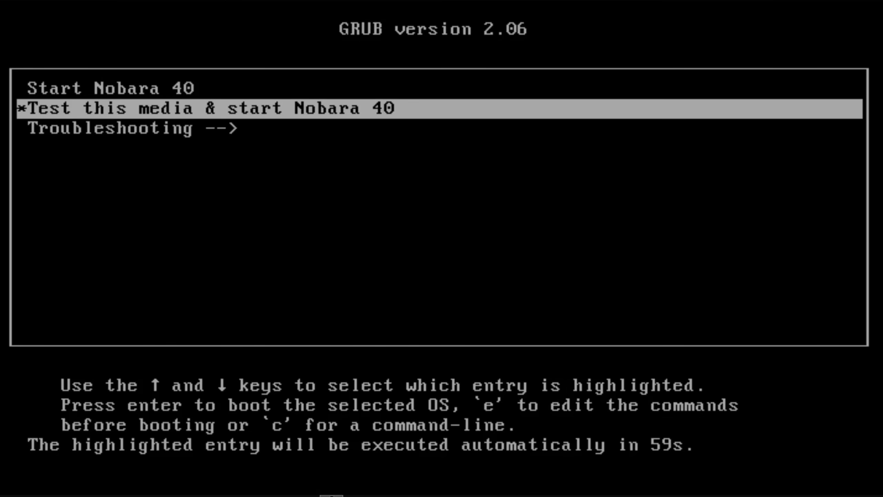
# - Boot the Start Nobara 40 GRUB entry, skipping the media test
pyautogui.press('Up')
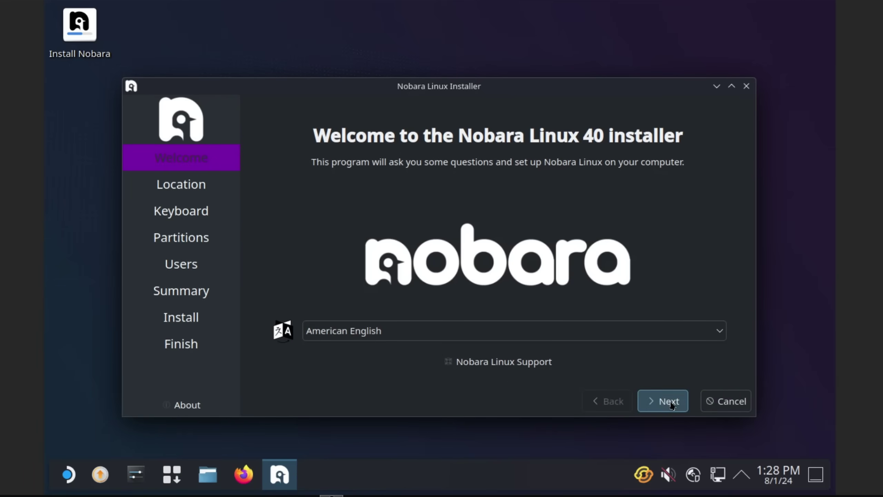
# - Pass Welcome and Location, keep the QEMU HARDDISK as target, and choose Erase disk
pyautogui.click(671, 404)
pyautogui.click(671, 406)
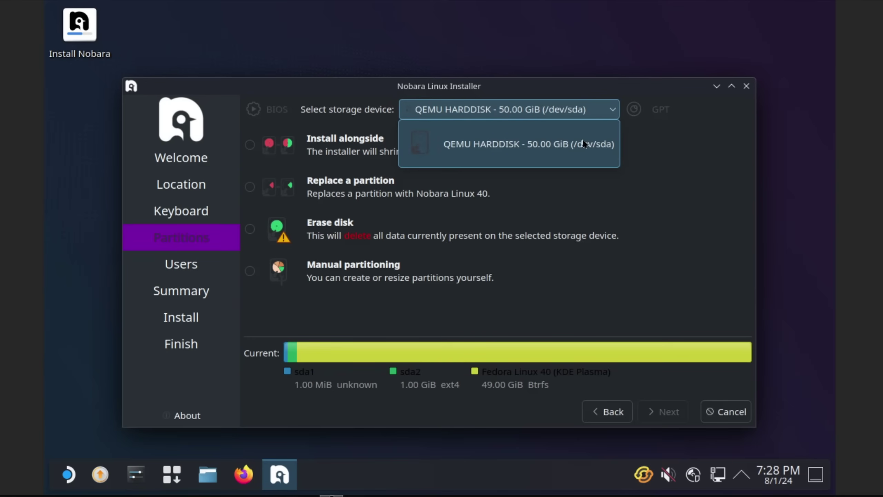
pyautogui.click(557, 140)
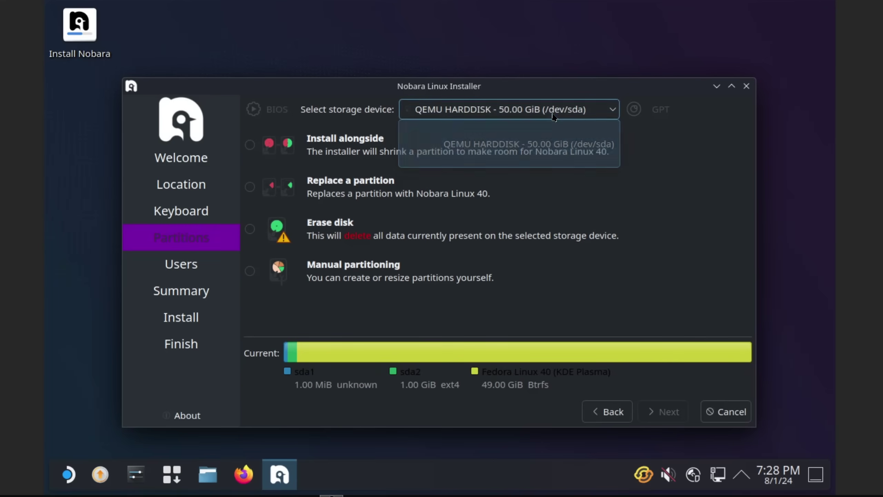
pyautogui.click(583, 114)
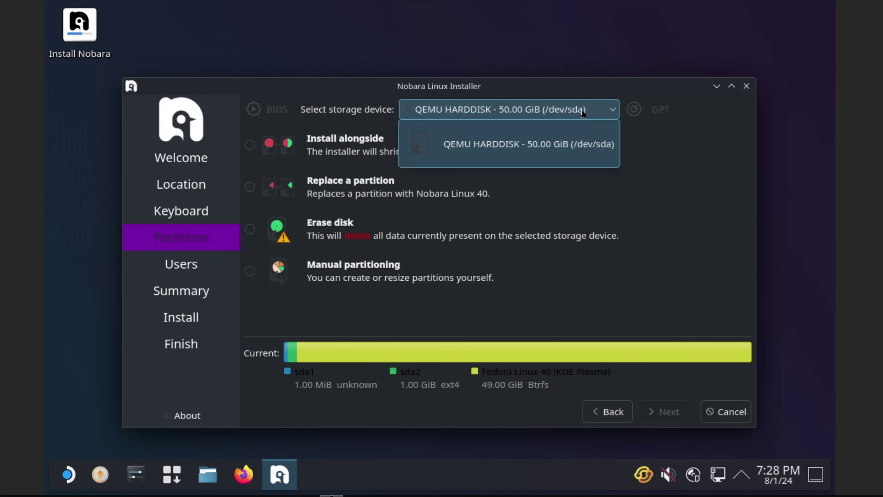
pyautogui.click(542, 133)
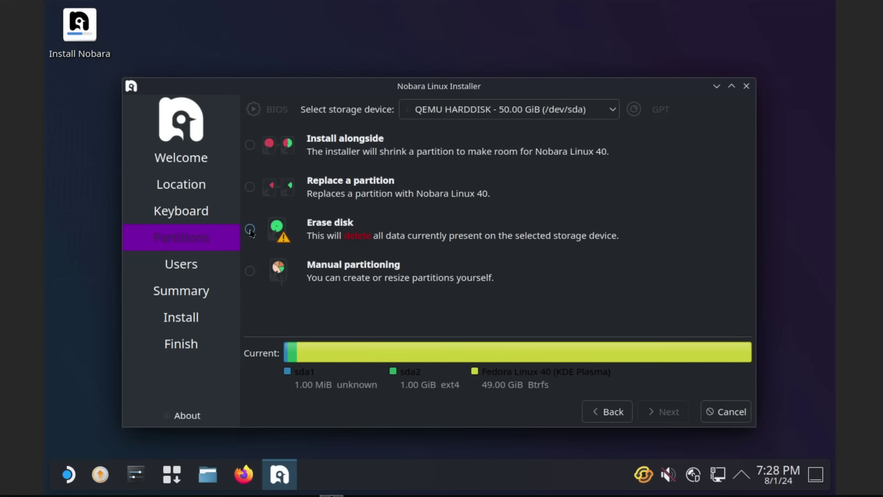
pyautogui.click(250, 228)
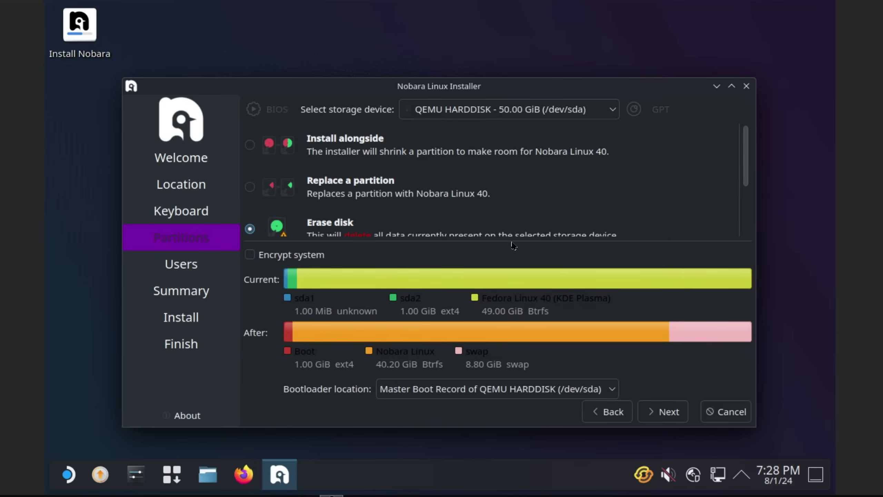
pyautogui.click(658, 414)
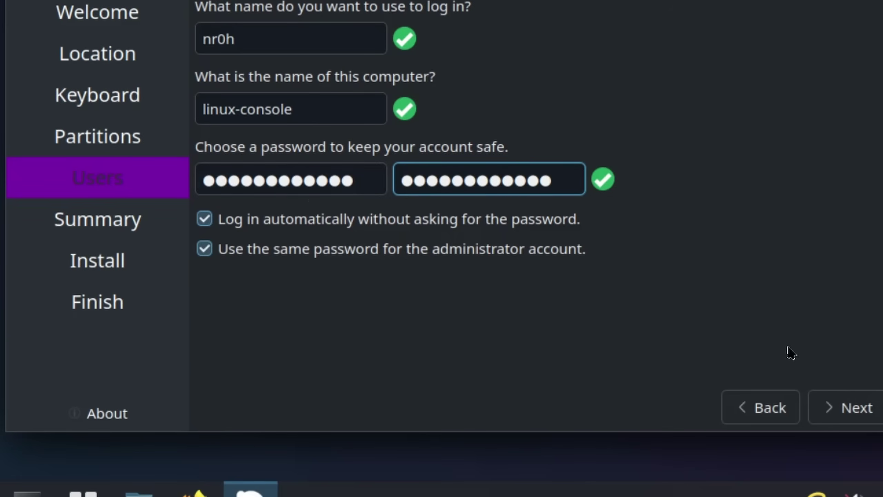
# - Confirm the linux-console user account, review the Summary, and start installing Nobara Linux 40
pyautogui.click(850, 407)
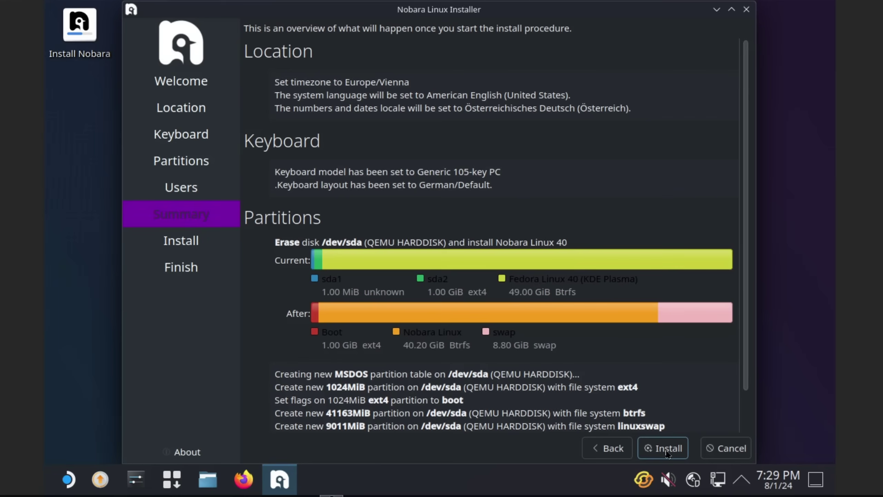
pyautogui.click(845, 464)
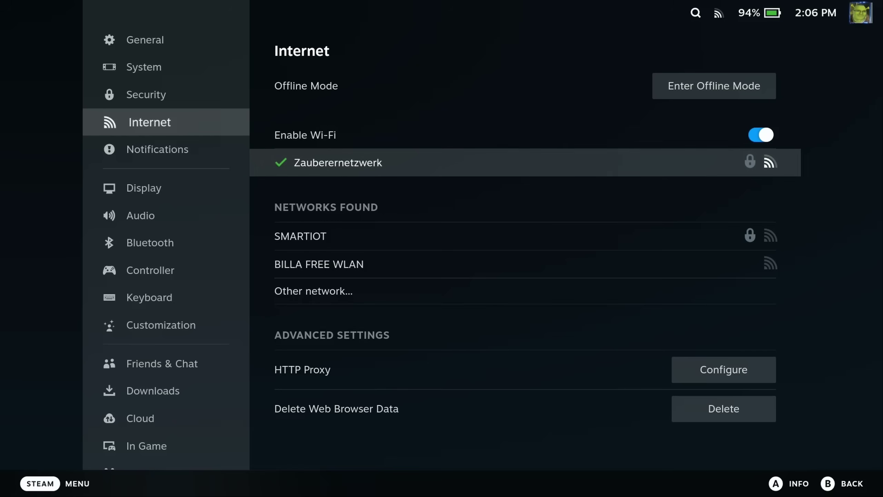
# - In Display settings, turn off Automatically Set Resolution and choose 1600x900@60
pyautogui.press('Left')
pyautogui.press('Down')
pyautogui.press('Down')
pyautogui.press('Down')
pyautogui.press('Down')
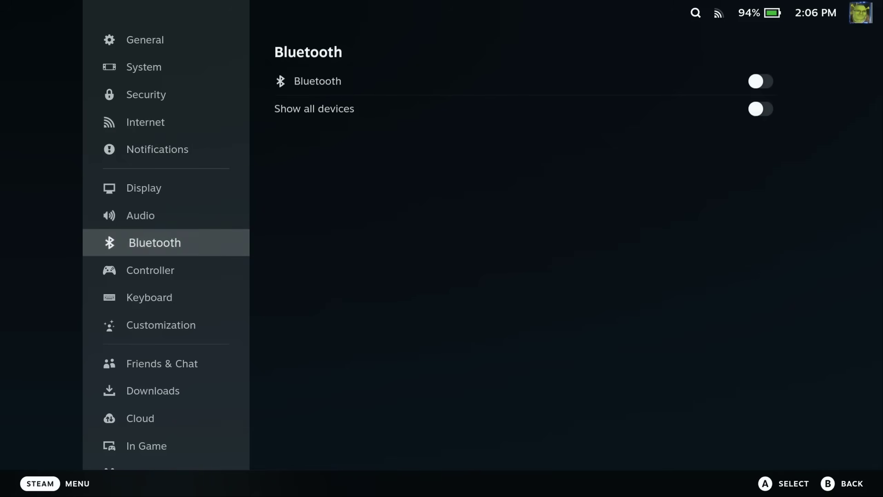
pyautogui.press('Right')
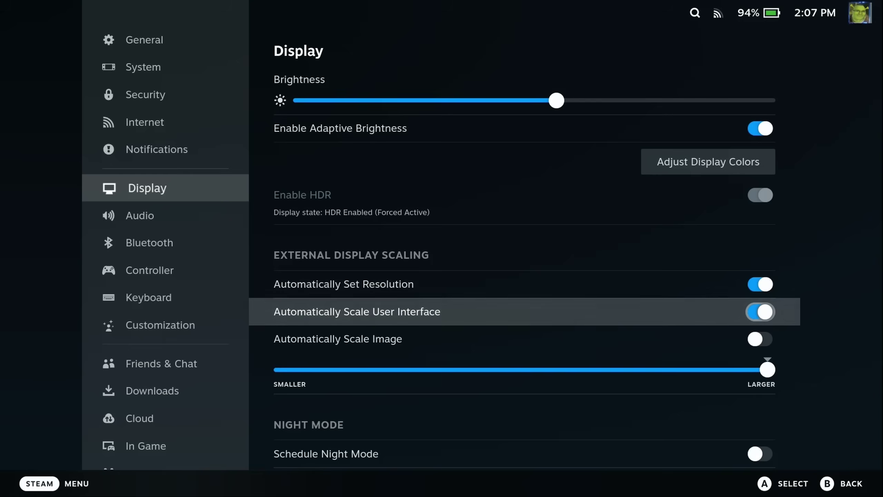
pyautogui.press('Up')
pyautogui.press('Return')
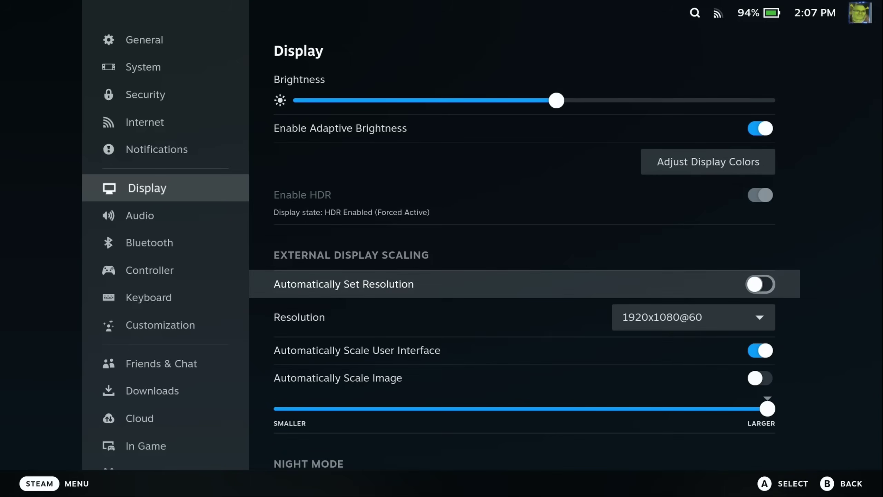
pyautogui.press('Down')
pyautogui.press('Return')
pyautogui.press('Down')
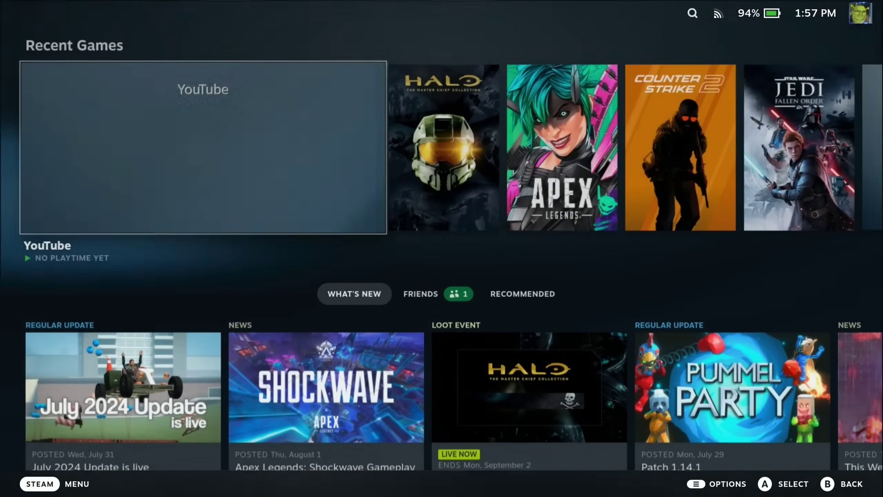
# - Switch from Big Picture to the desktop session via the Steam menu's Power options
pyautogui.press('super')
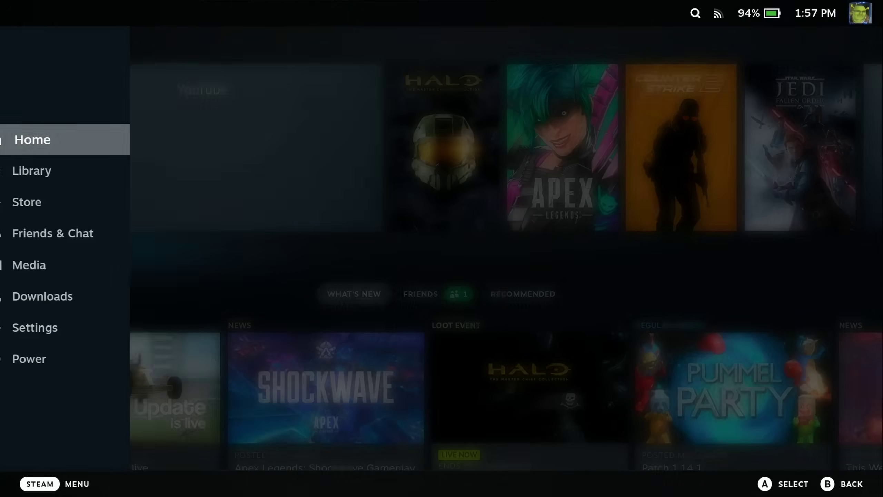
pyautogui.press('Down')
pyautogui.press('Down')
pyautogui.press('Down')
pyautogui.press('Down')
pyautogui.press('Down')
pyautogui.press('Down')
pyautogui.press('Down')
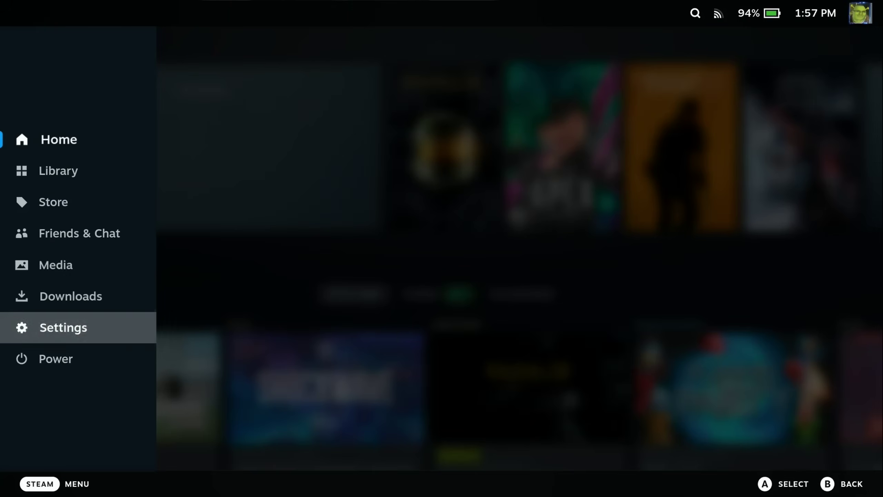
pyautogui.press('Return')
pyautogui.press('Down')
pyautogui.press('Down')
pyautogui.press('Down')
pyautogui.press('Down')
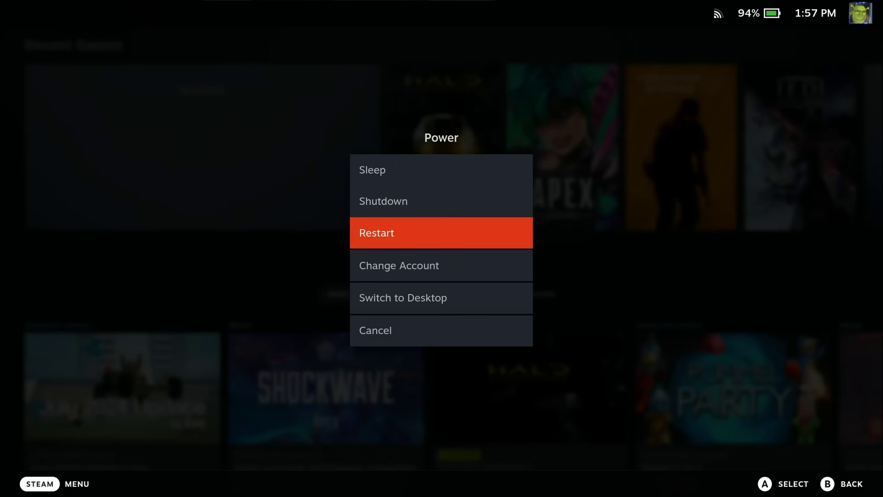
pyautogui.press('Return')
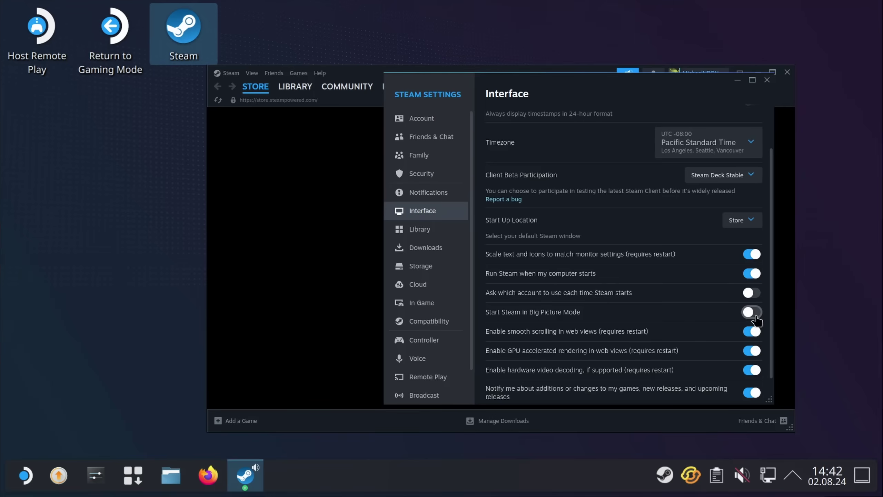
# - Enable 'Use the Big Picture Overlay when using a controller' under In Game, then close Settings
pyautogui.click(430, 302)
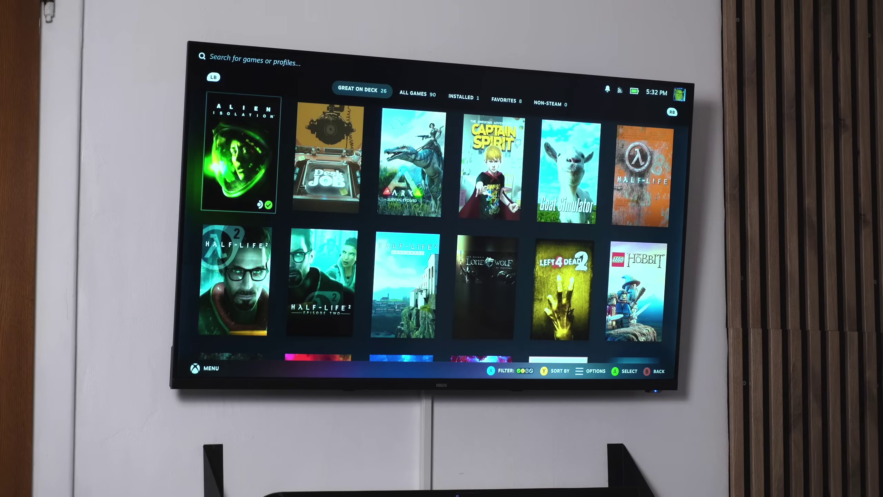
pyautogui.press('Escape')
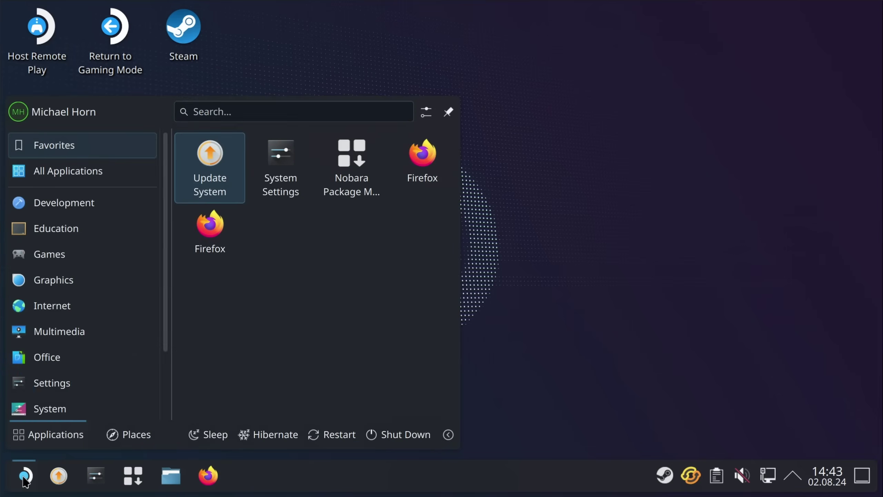
# - Launch Lutris and browse the Epic Games Store installers, including Grand Theft Auto V
pyautogui.write('lut')
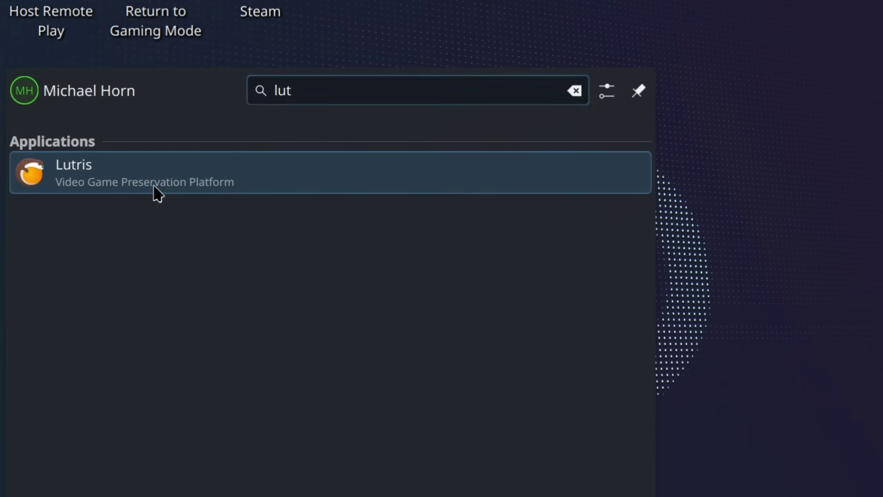
pyautogui.click(158, 193)
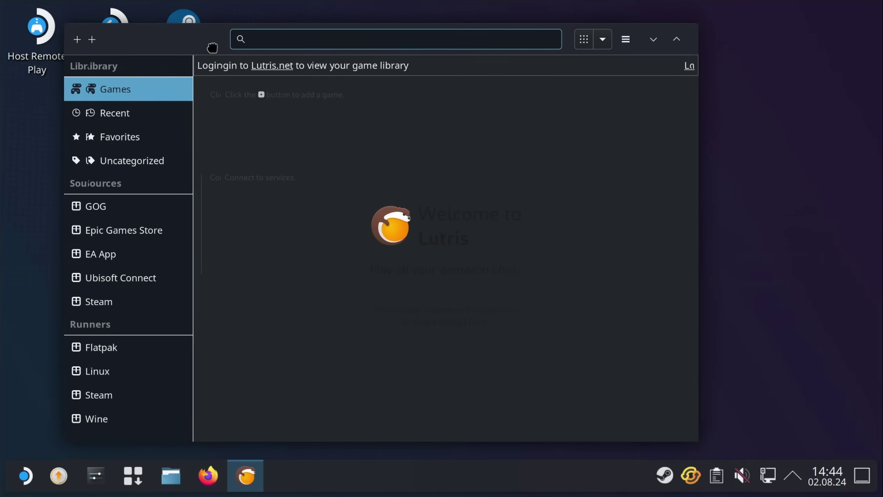
pyautogui.click(196, 237)
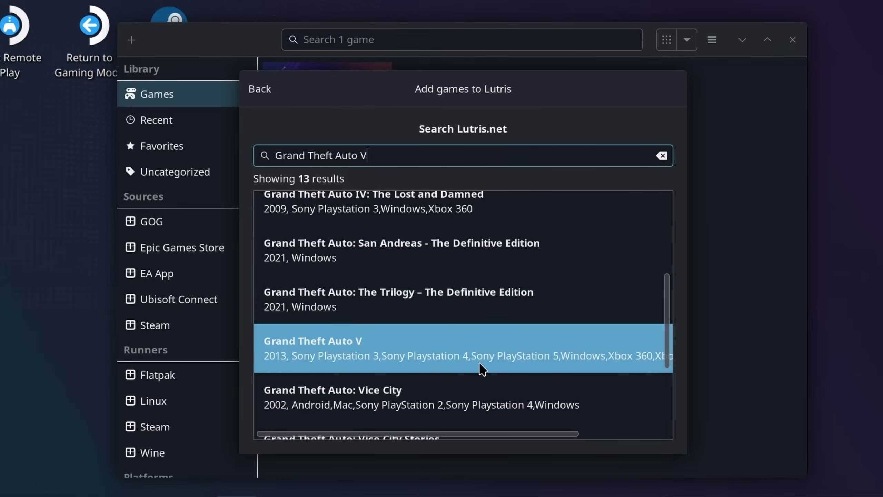
pyautogui.click(480, 367)
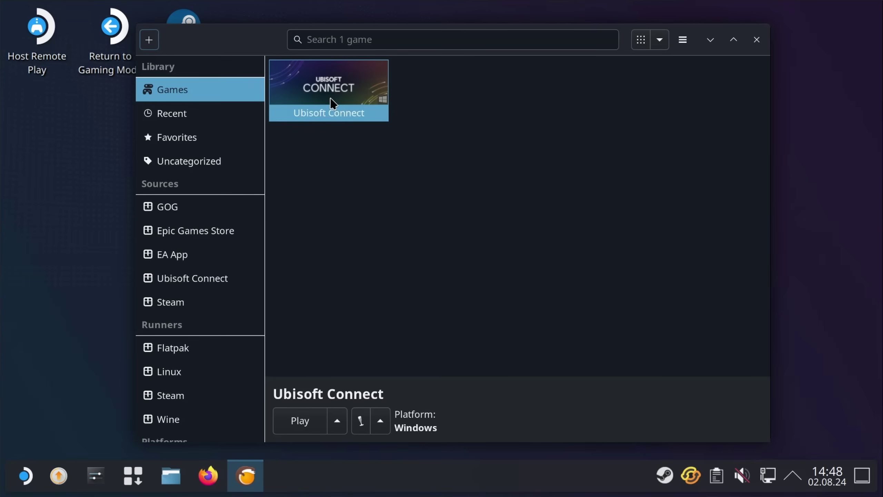
# - Create a Steam shortcut for the Ubisoft Connect launcher and view its game page
pyautogui.rightClick(333, 103)
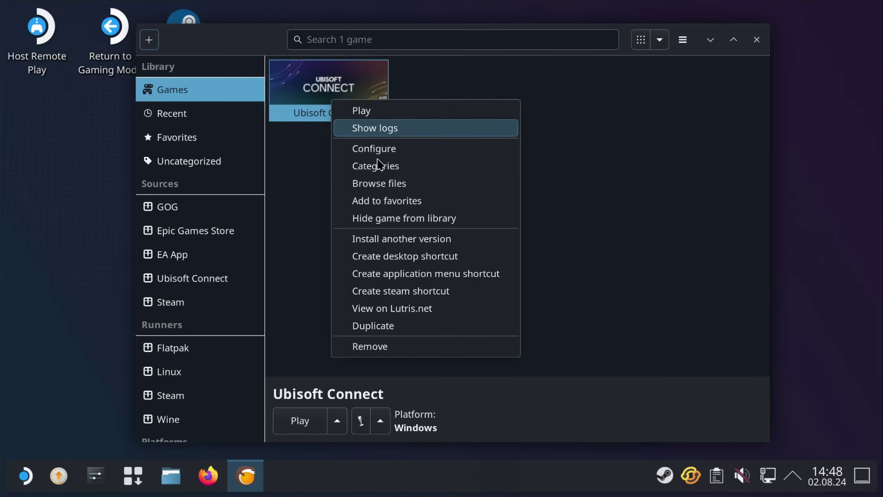
pyautogui.click(401, 290)
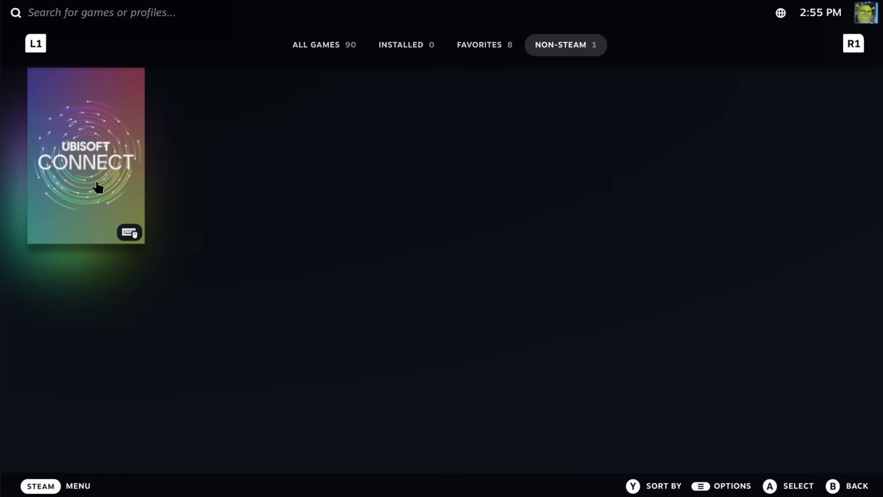
pyautogui.click(96, 187)
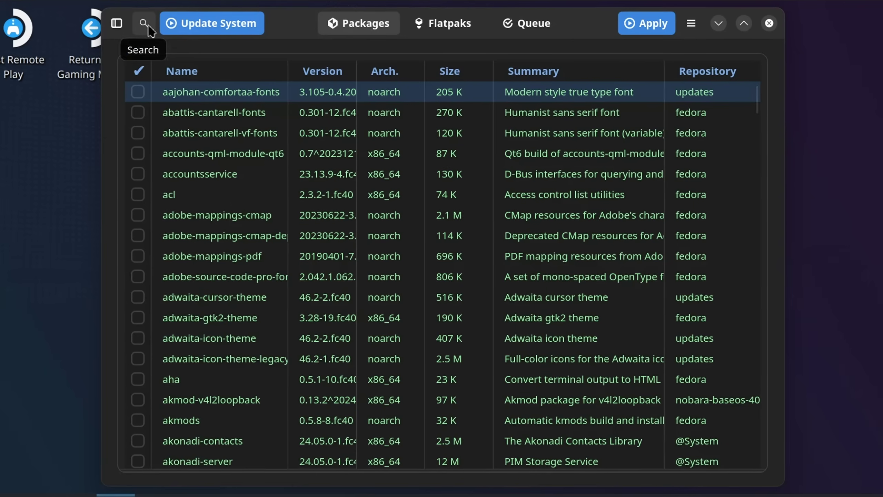
# - Search for 'chrome', look up 'flathub' on the web, and open the downloaded Chrome flatpak package
pyautogui.click(142, 23)
pyautogui.write('chrome')
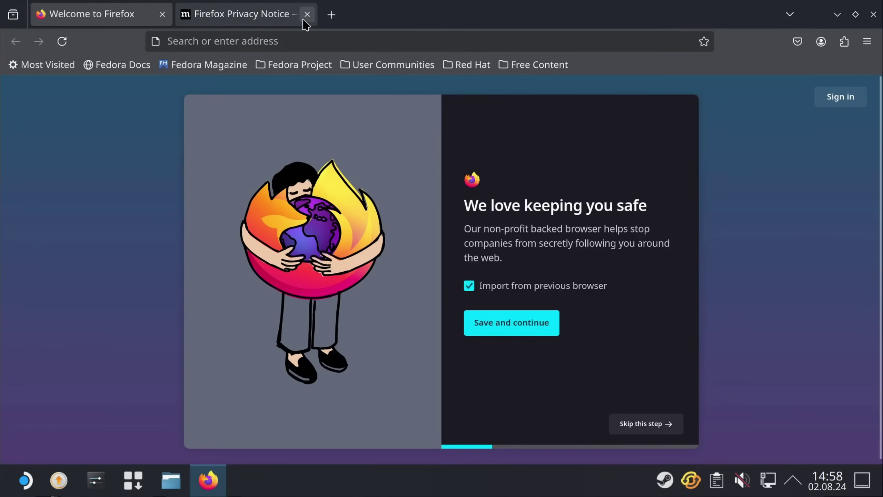
pyautogui.click(293, 40)
pyautogui.write('flathub')
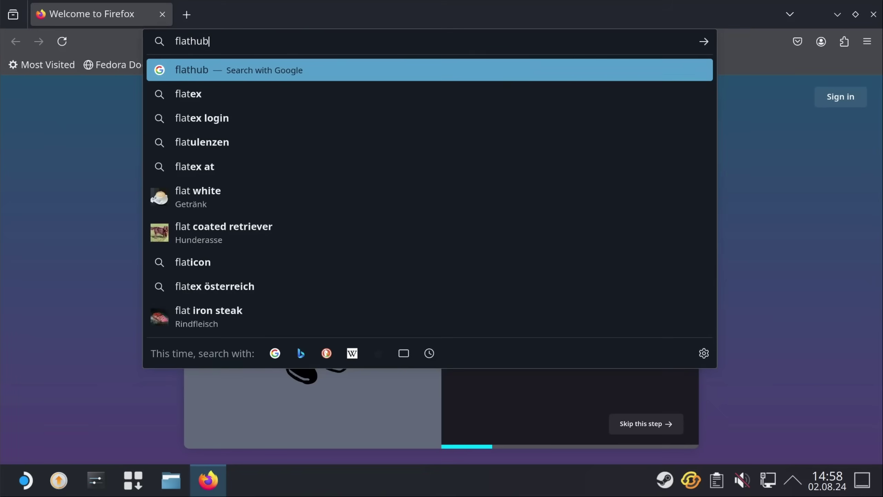
pyautogui.press('Return')
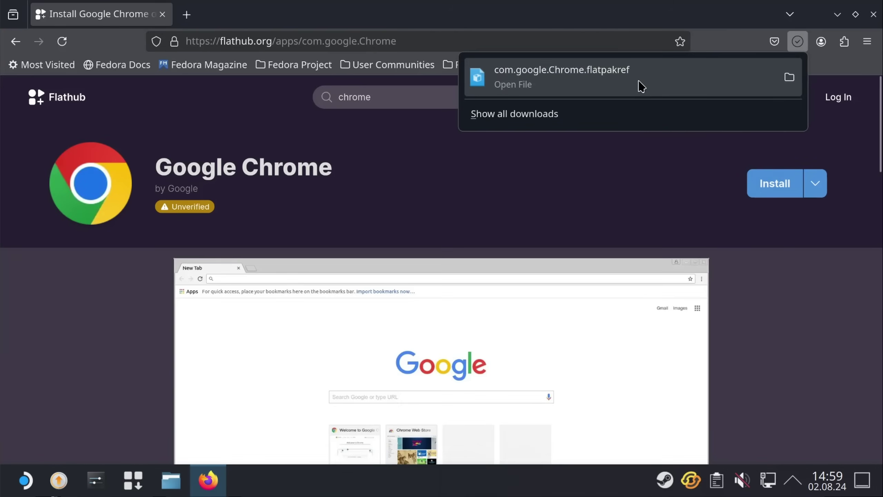
pyautogui.click(636, 85)
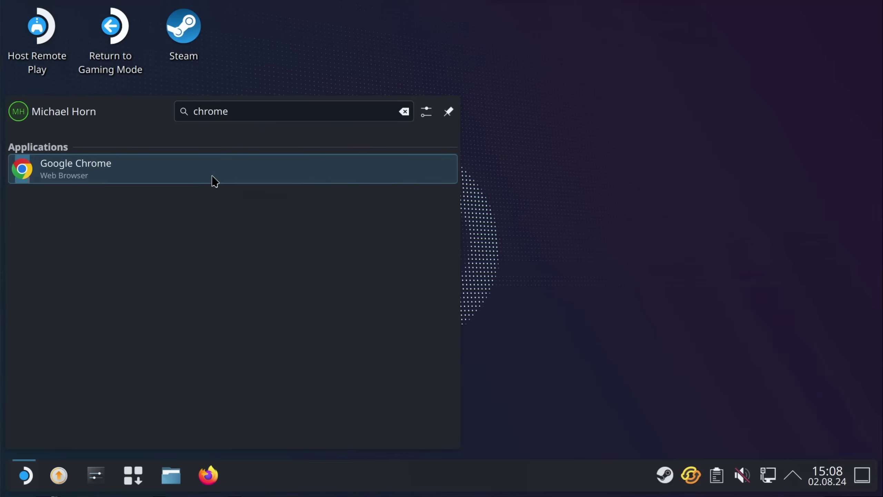
# - Launch Chrome, load the suggested YouTube channel page, and install YouTube as a web app
pyautogui.click(211, 179)
pyautogui.write('youtube.com/@MichaelNROH')
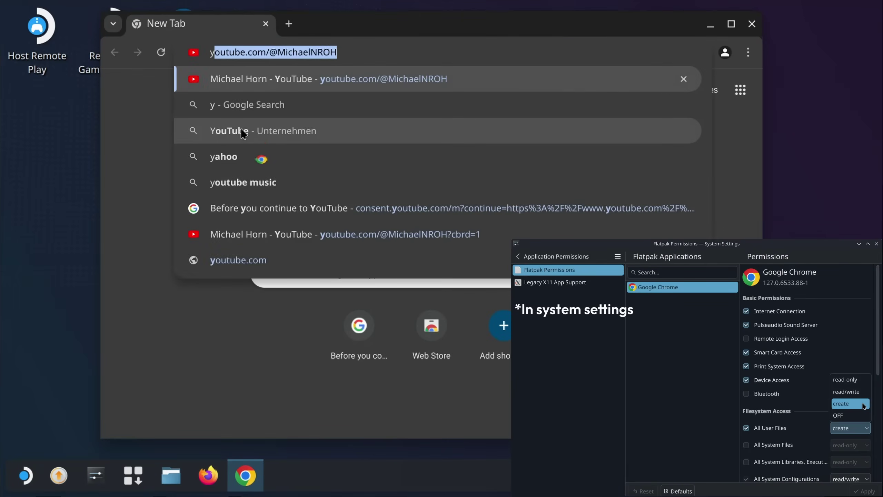
pyautogui.press('Return')
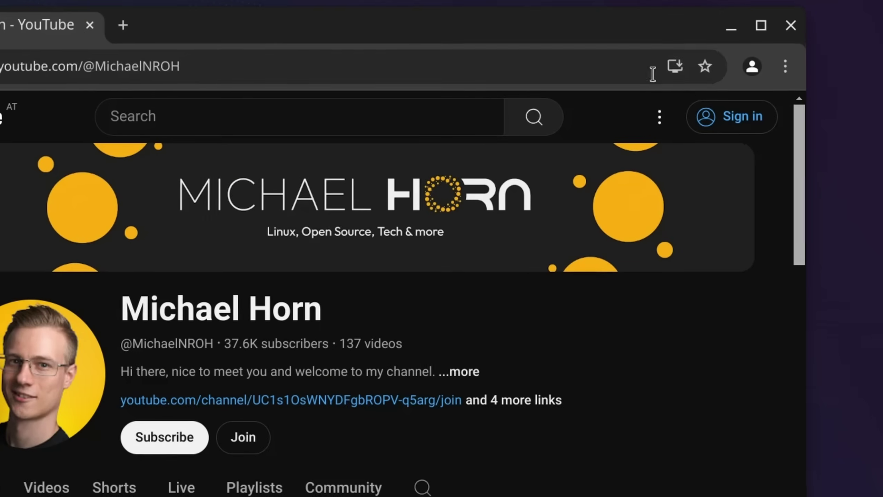
pyautogui.click(675, 66)
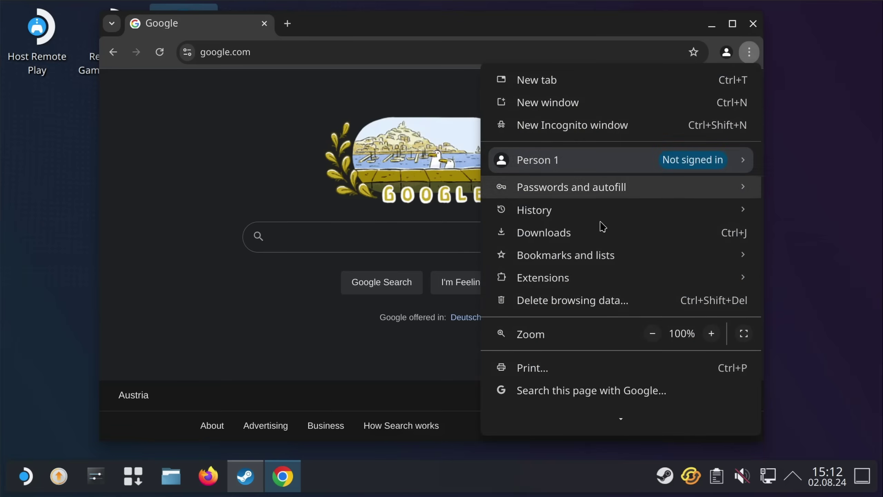
pyautogui.moveTo(614, 417)
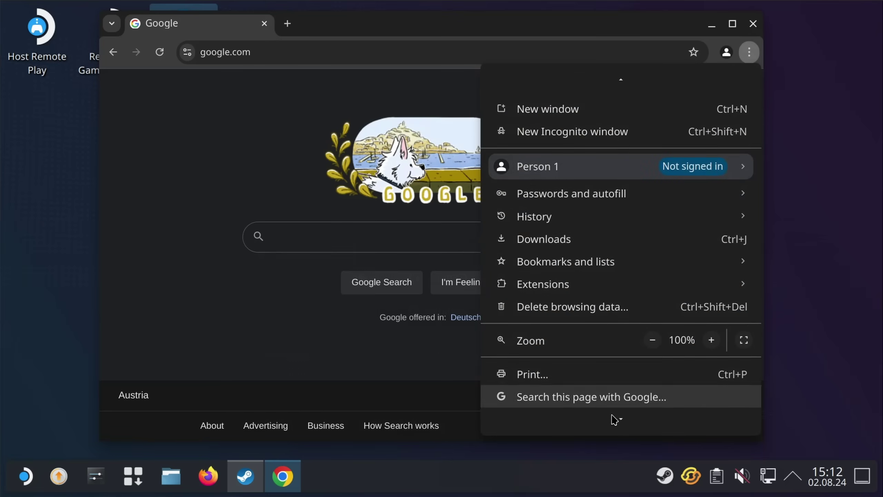
pyautogui.moveTo(595, 316)
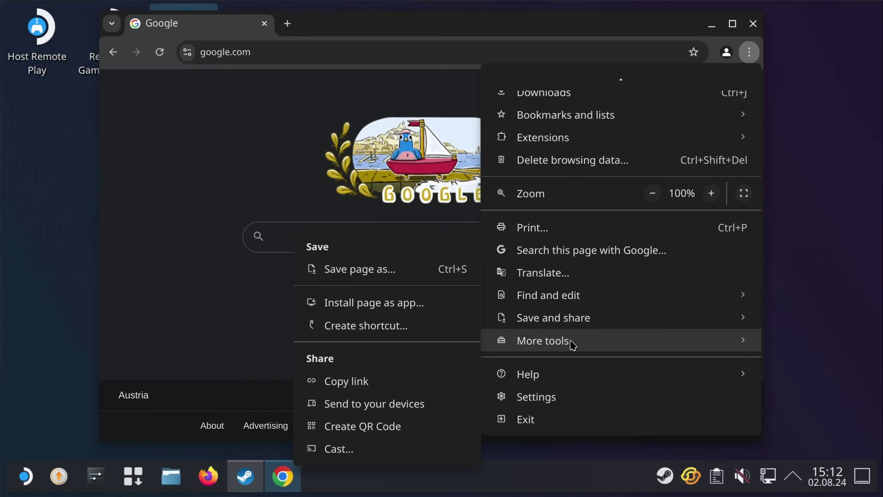
pyautogui.moveTo(571, 342)
pyautogui.moveTo(572, 326)
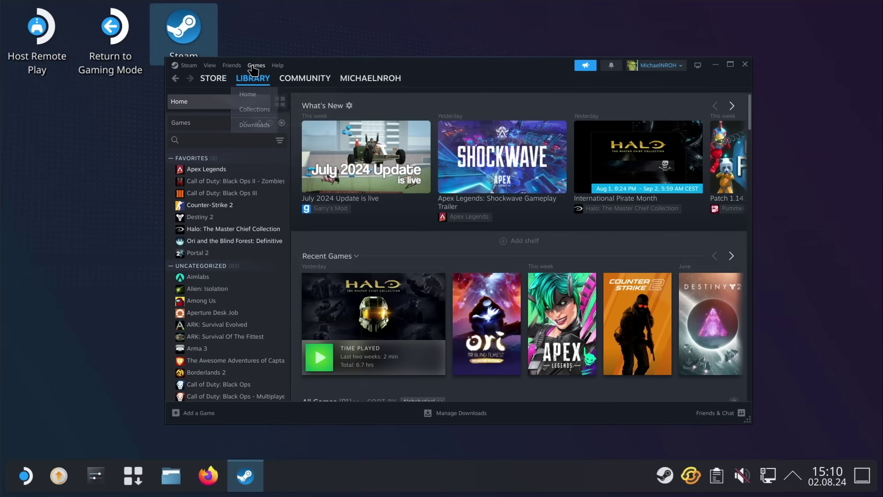
# - Add the YouTube web app to the Steam library as a non-Steam game
pyautogui.moveTo(253, 67)
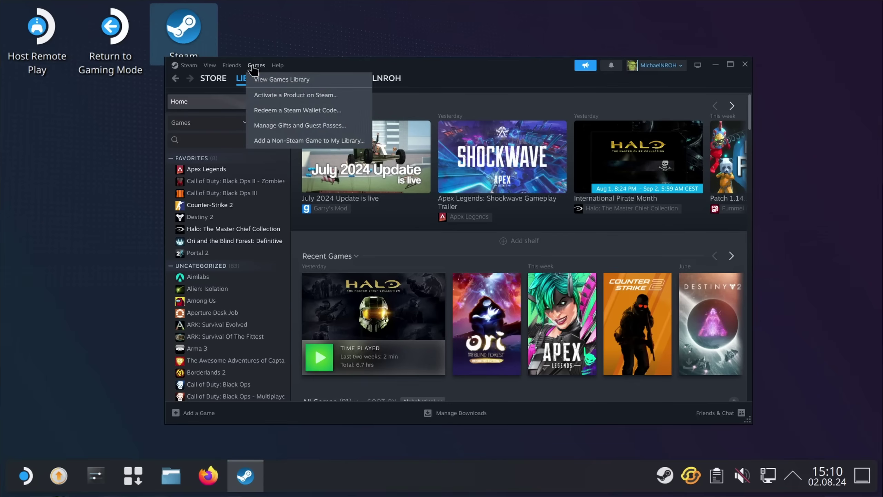
pyautogui.click(312, 139)
pyautogui.scroll(-10, 549, 232)
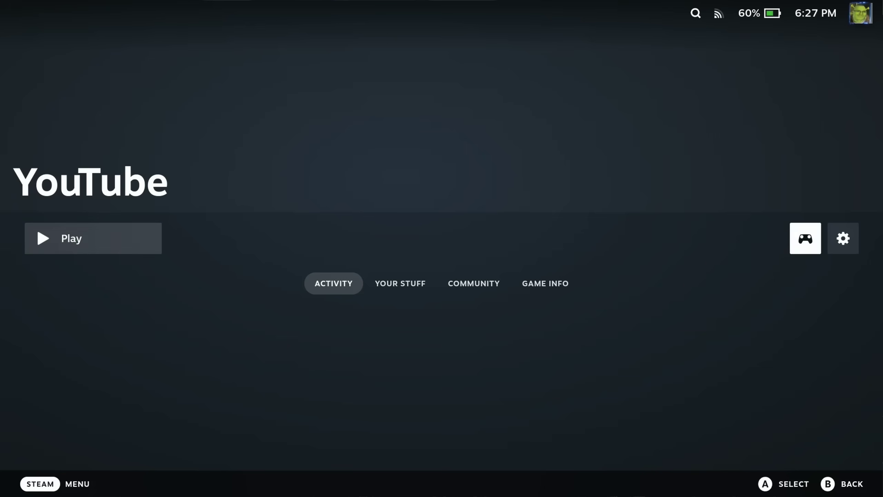
# - Load the Gamepad With Joystick Trackpad controller layout for YouTube
pyautogui.press('Return')
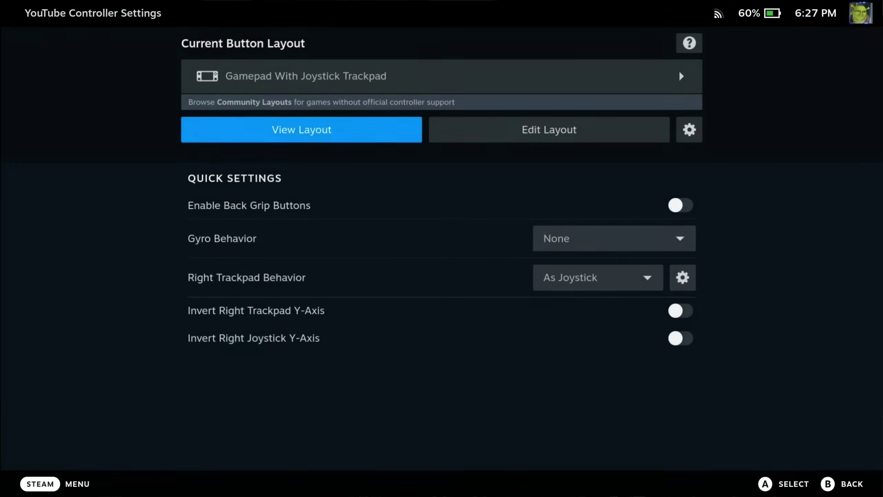
pyautogui.press('Up')
pyautogui.press('Return')
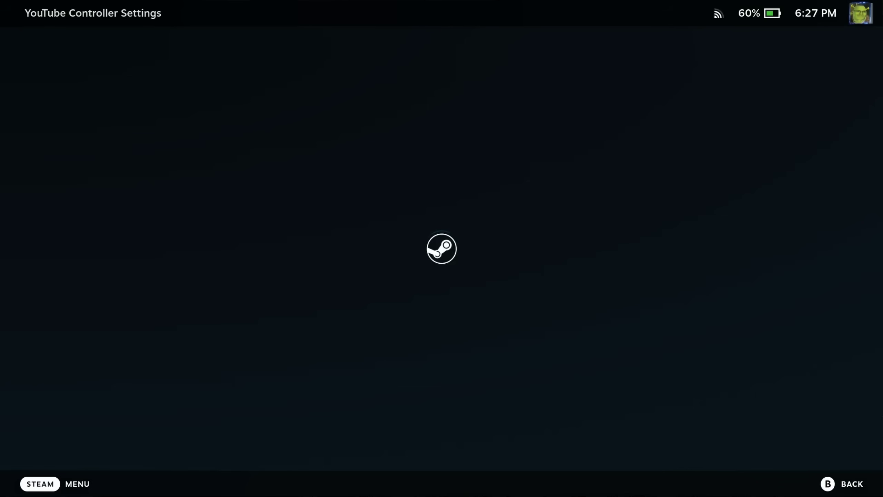
pyautogui.press('Down')
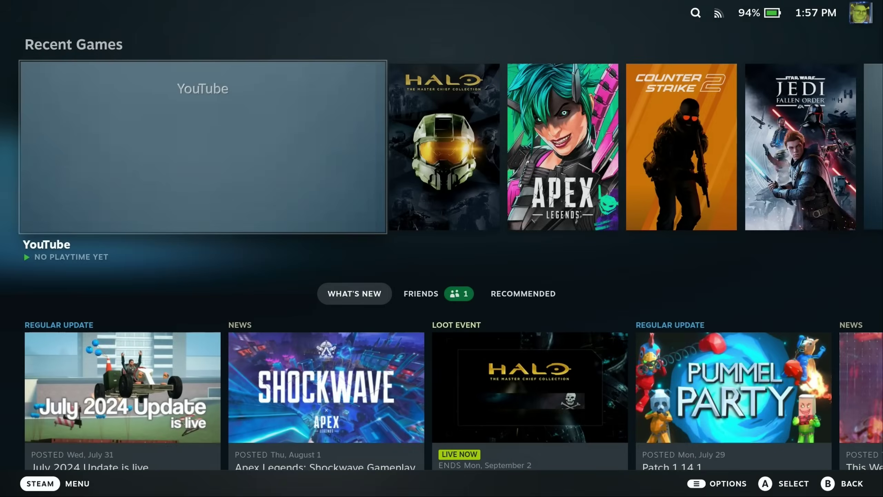
pyautogui.hotkey('ctrl', '1')
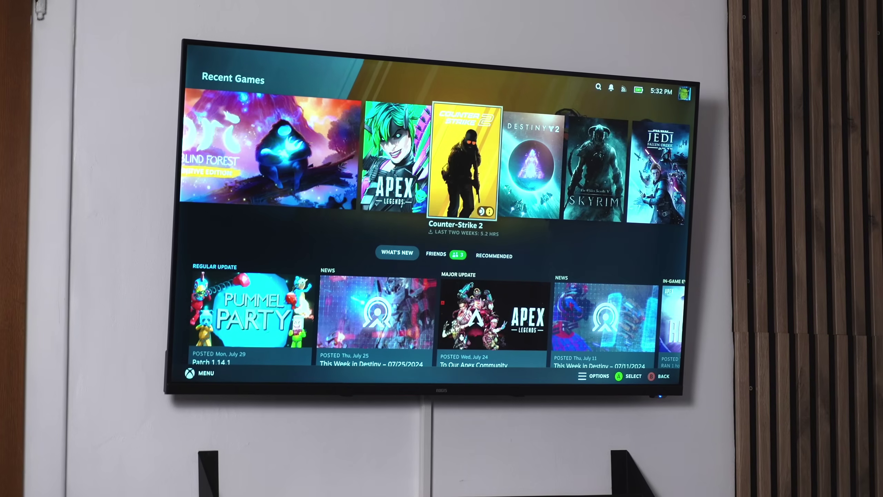
pyautogui.press('Right')
pyautogui.press('Left')
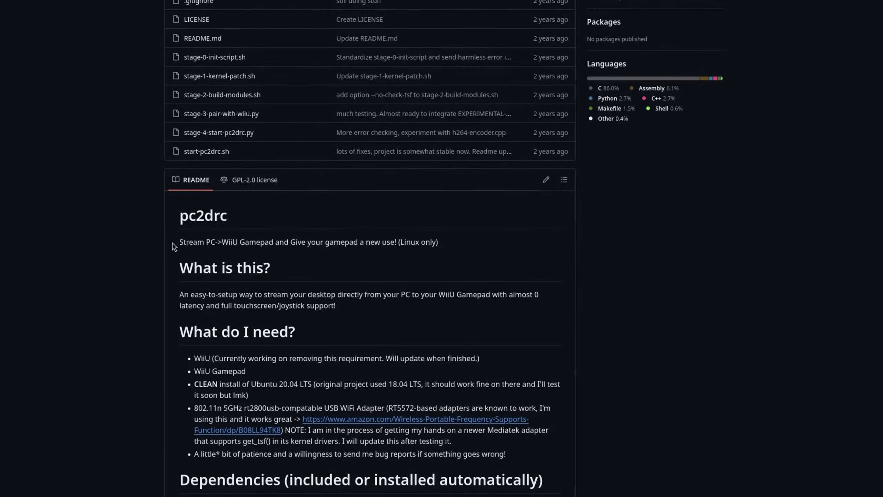
pyautogui.moveTo(175, 242); pyautogui.dragTo(451, 243)
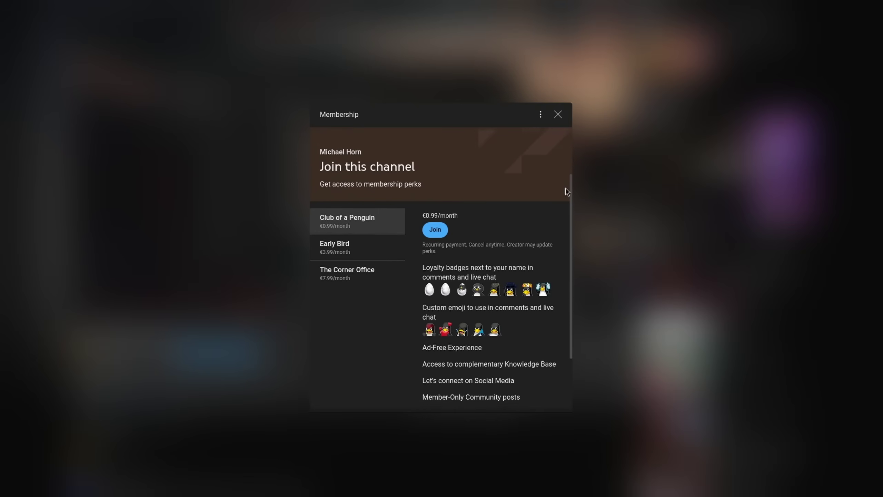
# - Scroll down through the channel's membership perks
pyautogui.scroll(-1, 568, 202)
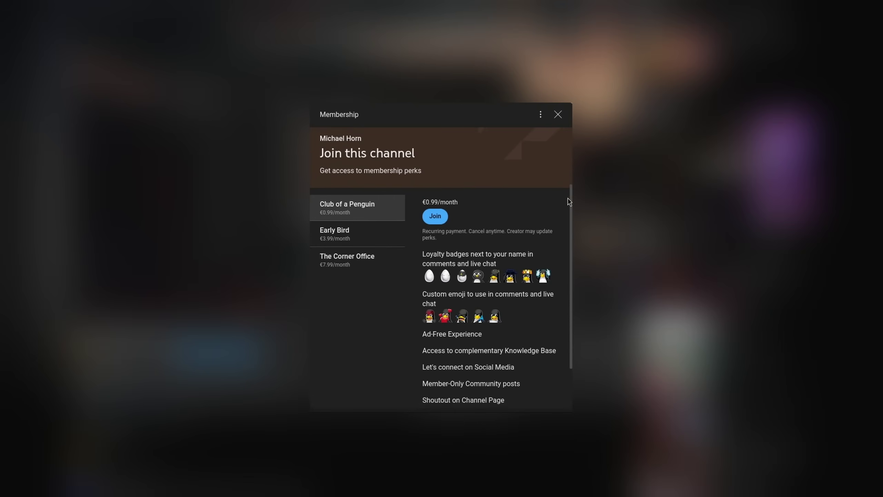
pyautogui.moveTo(568, 202); pyautogui.dragTo(570, 242)
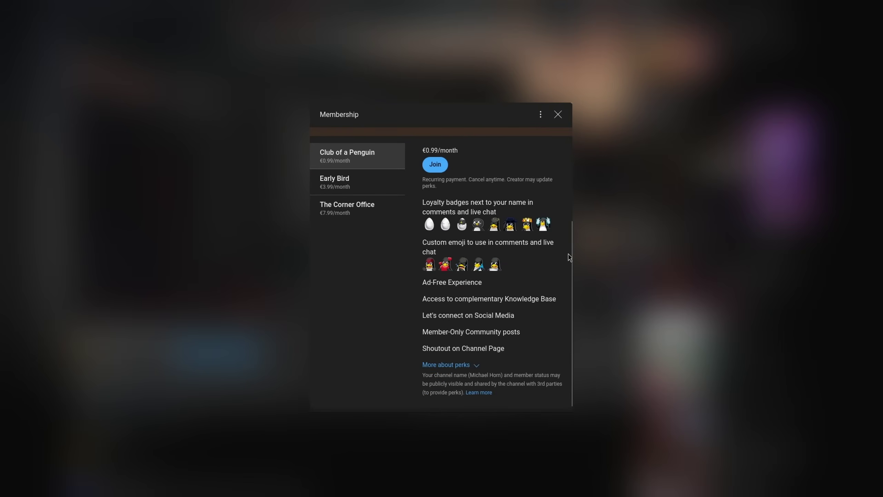